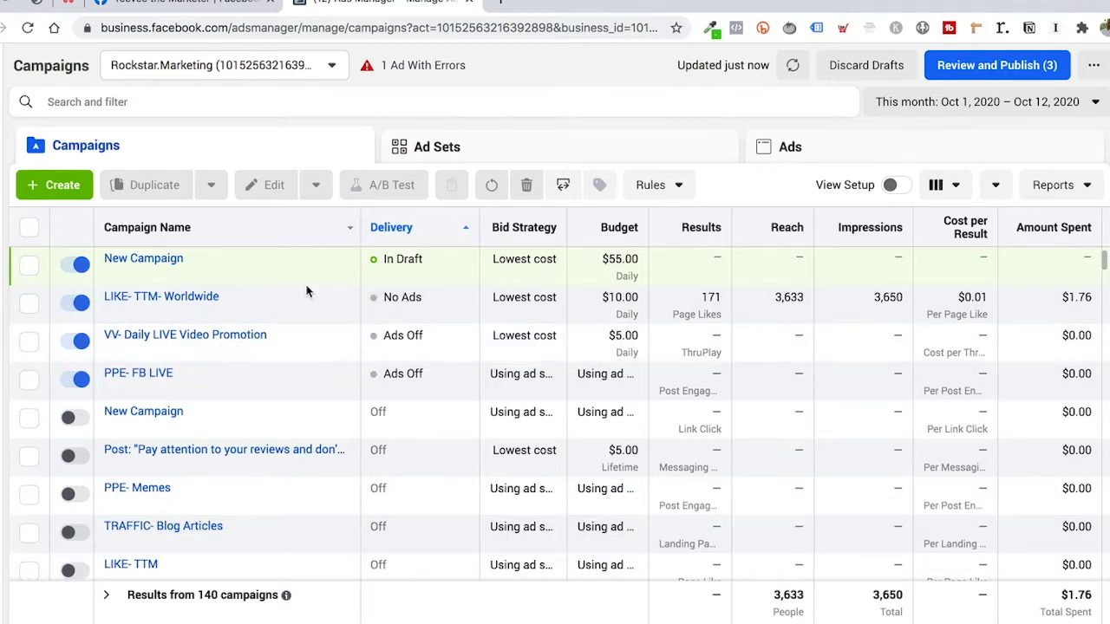
Open the ad account's Audiences and start a new custom audience with Video as its source.
{"action": "left_click", "coordinate": [23, 139]}
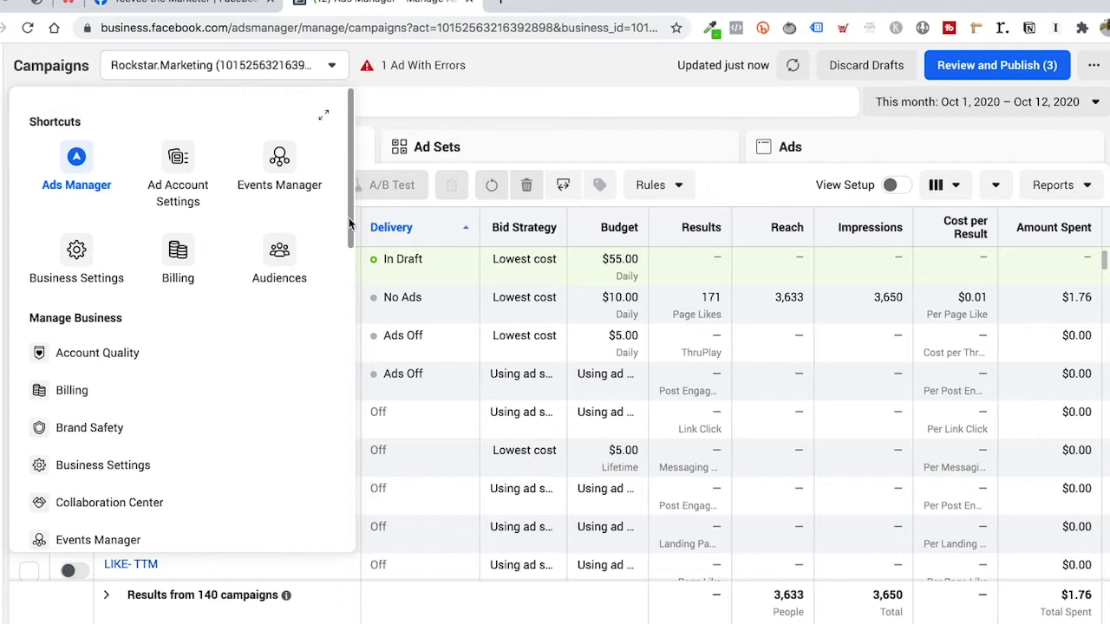
{"action": "left_click", "coordinate": [279, 274]}
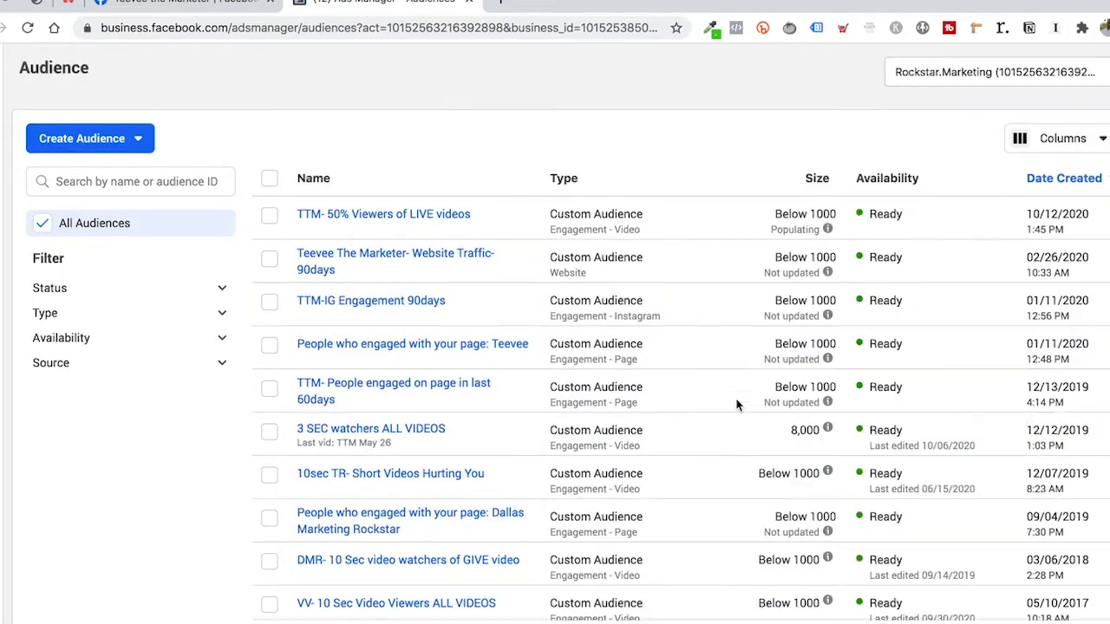
{"action": "left_click", "coordinate": [91, 151]}
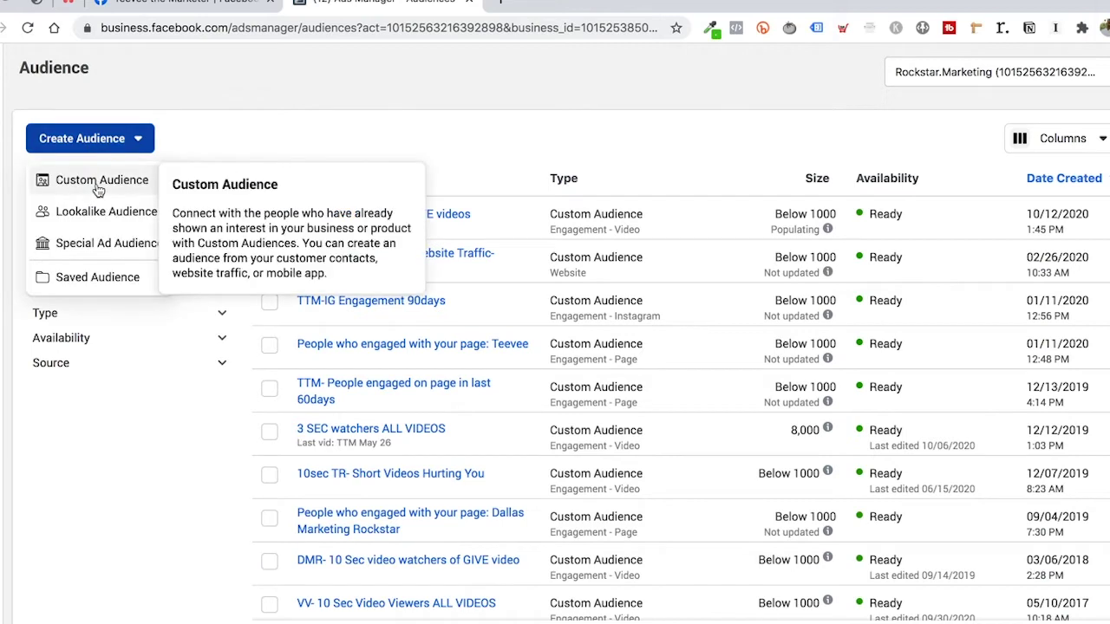
{"action": "left_click", "coordinate": [97, 184]}
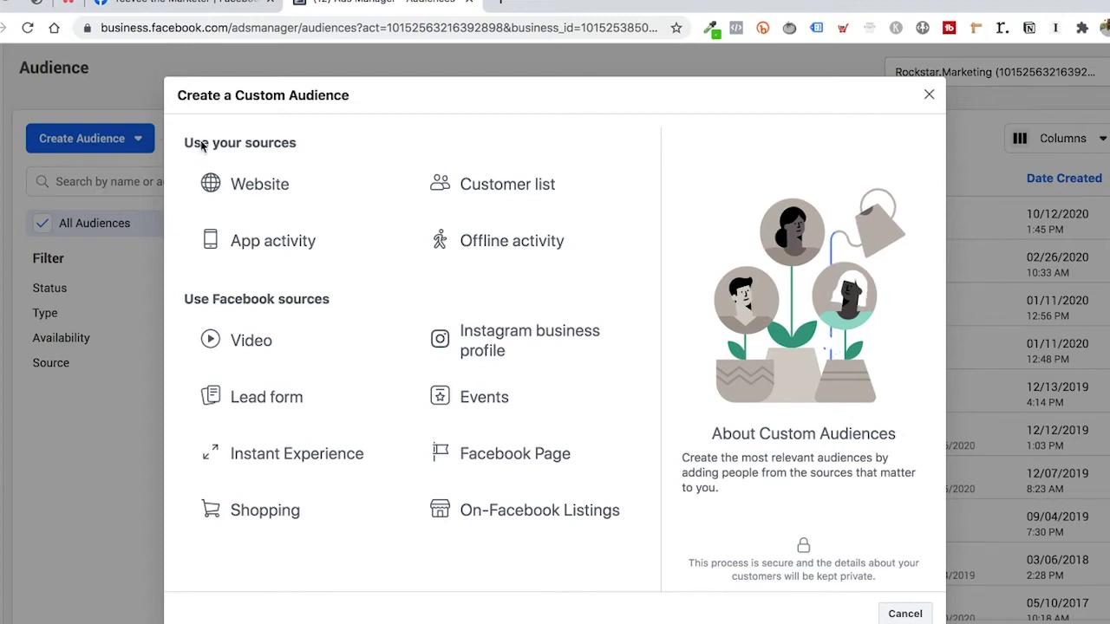
{"action": "left_click", "coordinate": [253, 341]}
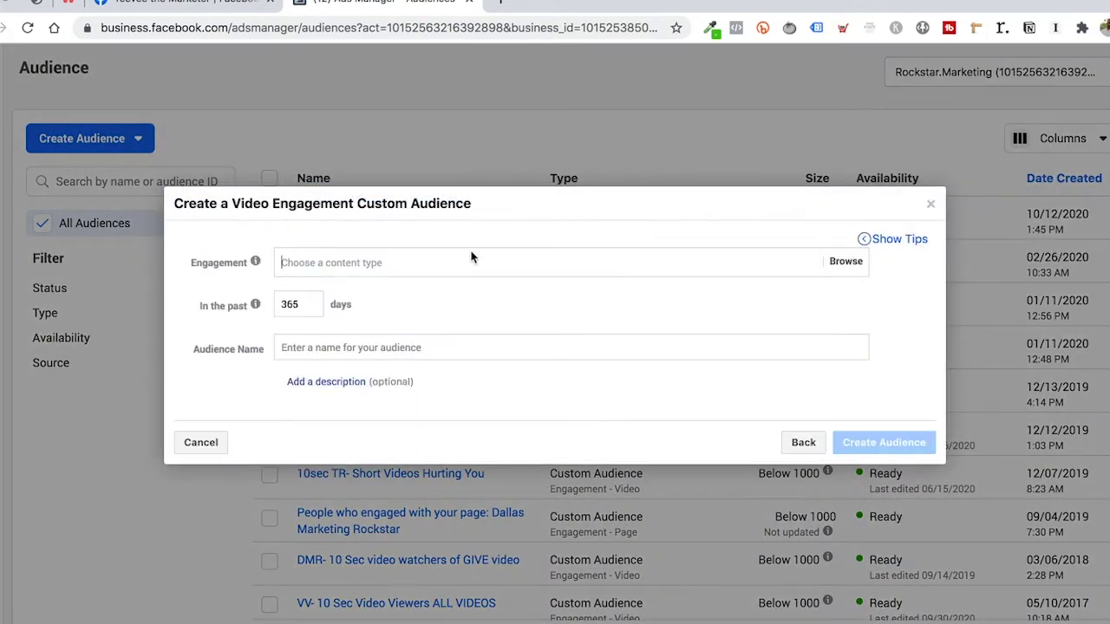
{"action": "left_click", "coordinate": [472, 257]}
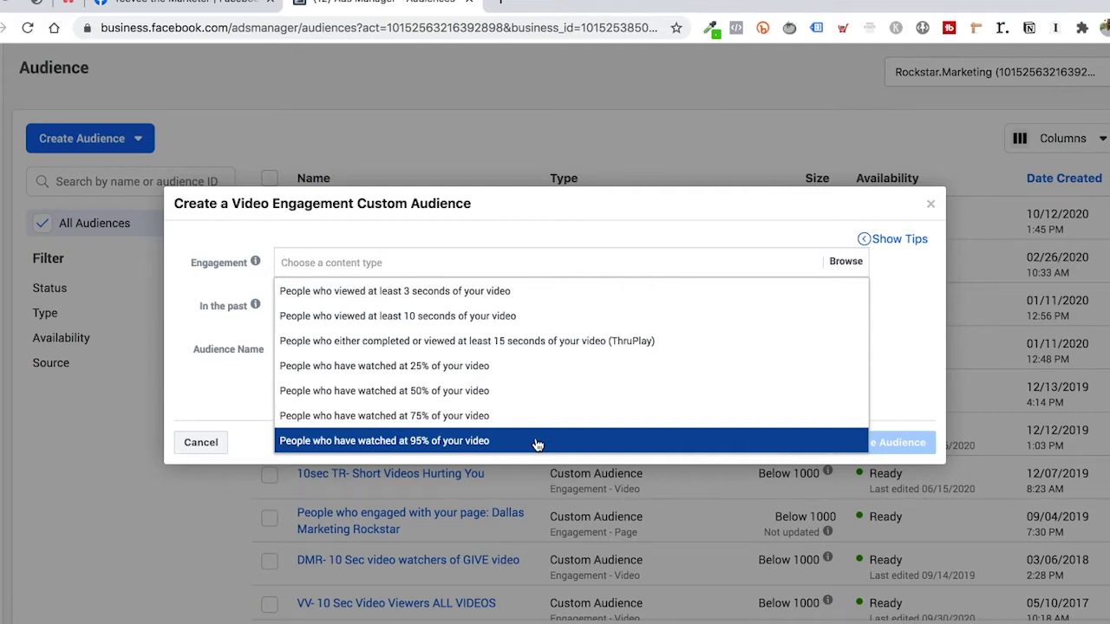
{"action": "left_click", "coordinate": [525, 394]}
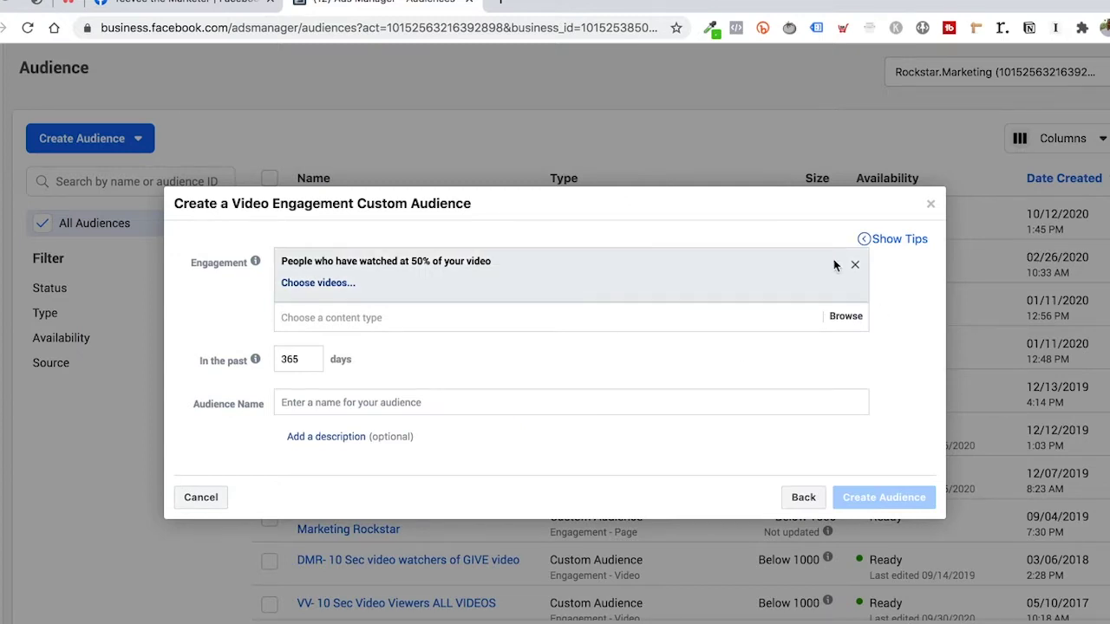
{"action": "left_click", "coordinate": [855, 264]}
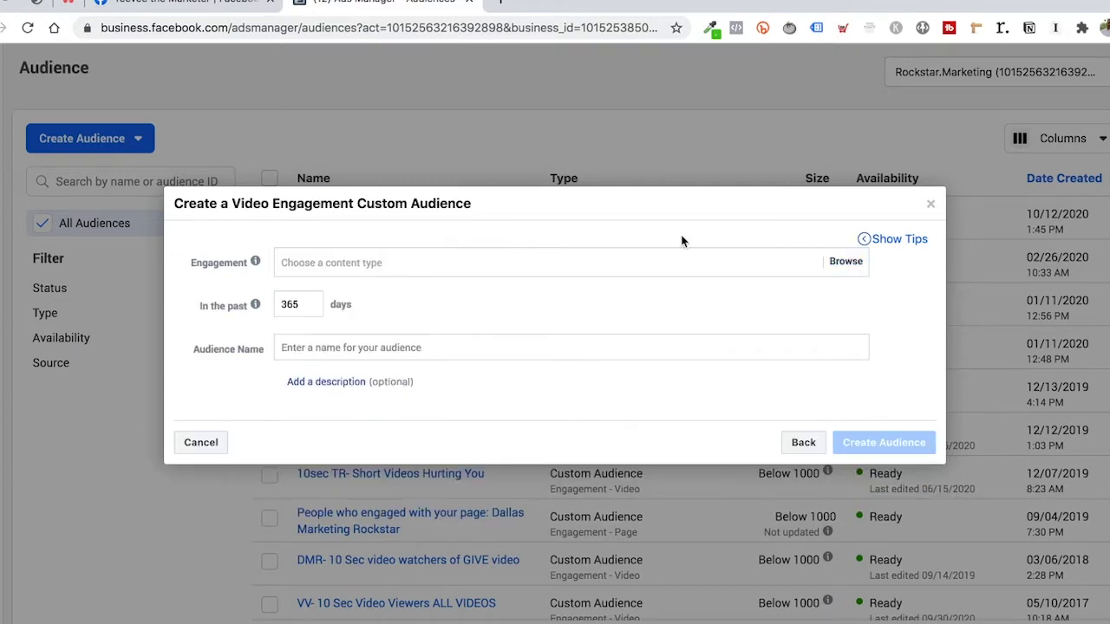
Set the engagement to people who watched 25% of the video and list the videos of the Teevee the Marketer page.
{"action": "left_click", "coordinate": [477, 260]}
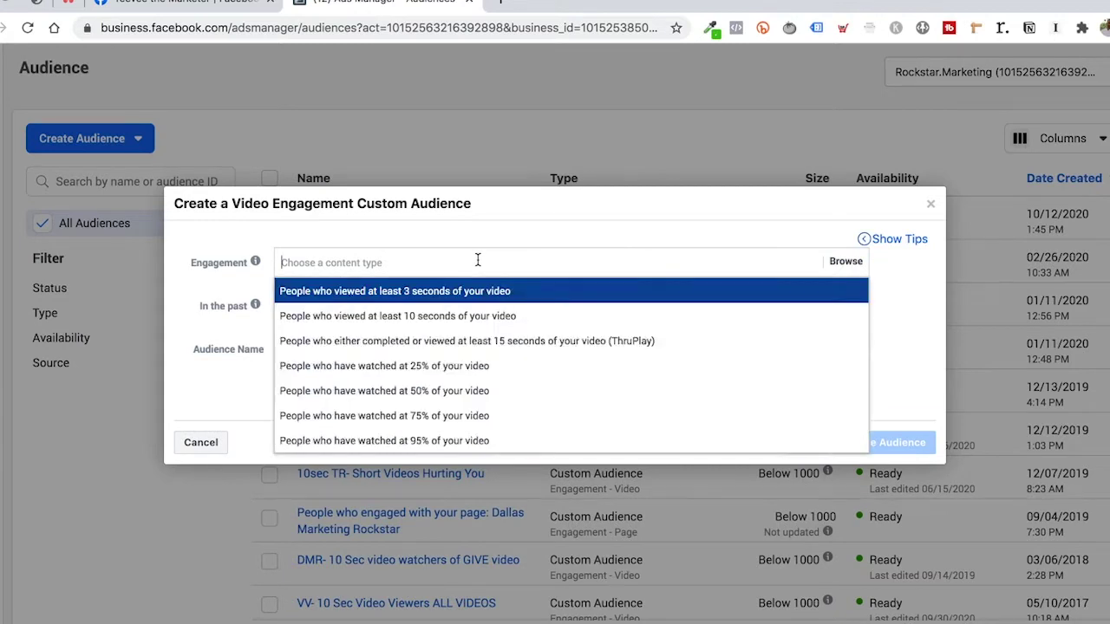
{"action": "left_click", "coordinate": [545, 366]}
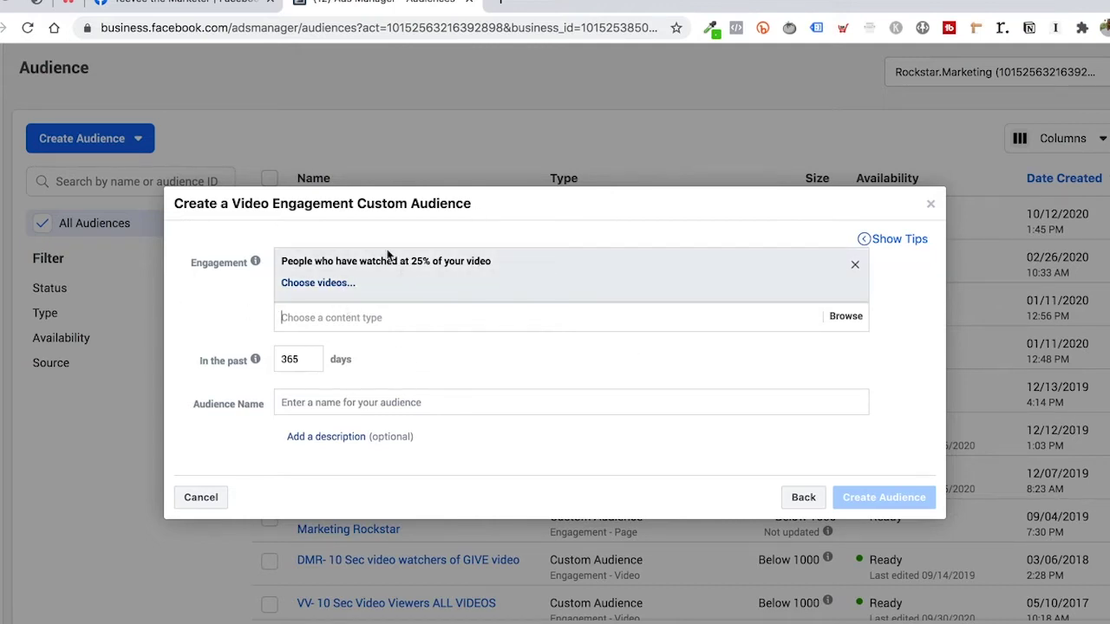
{"action": "left_click", "coordinate": [315, 283]}
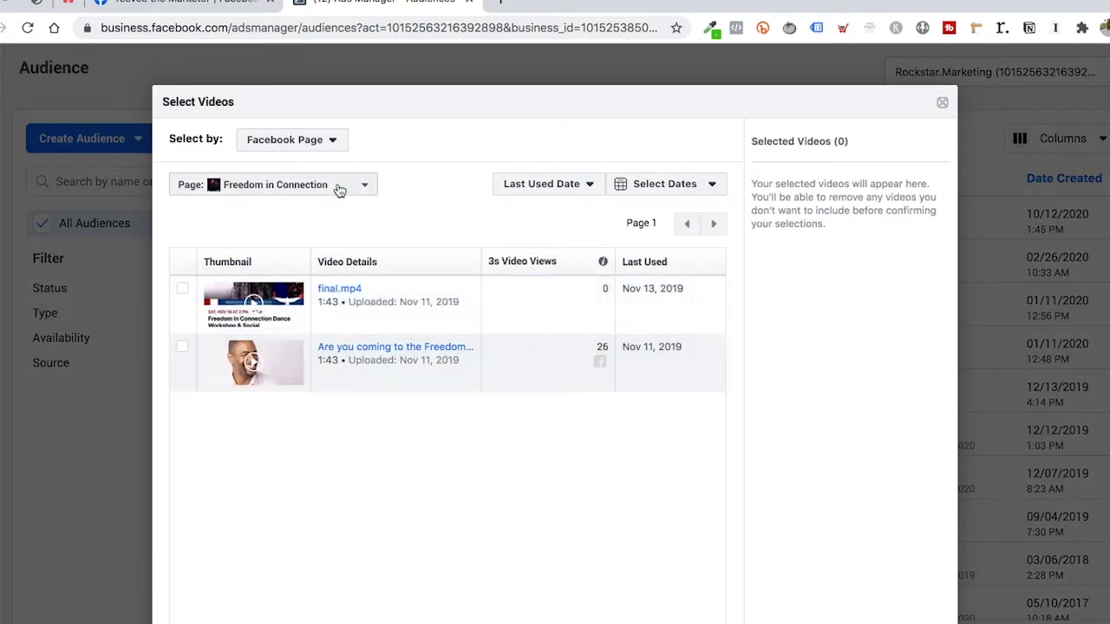
{"action": "left_click", "coordinate": [339, 191]}
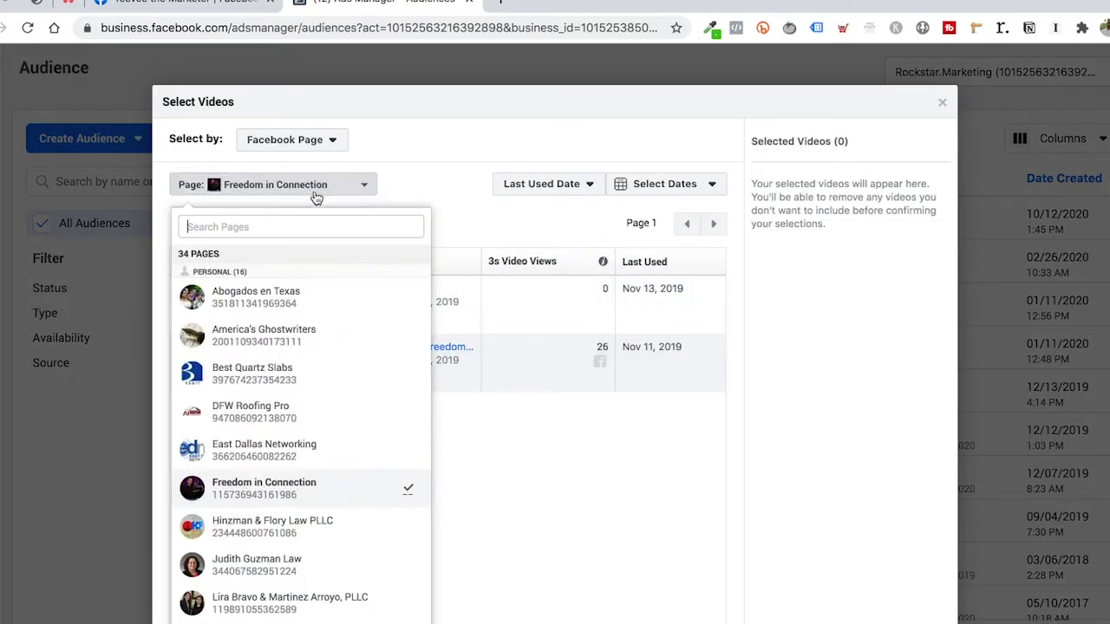
{"action": "left_click", "coordinate": [305, 218]}
{"action": "type", "text": "teeve"}
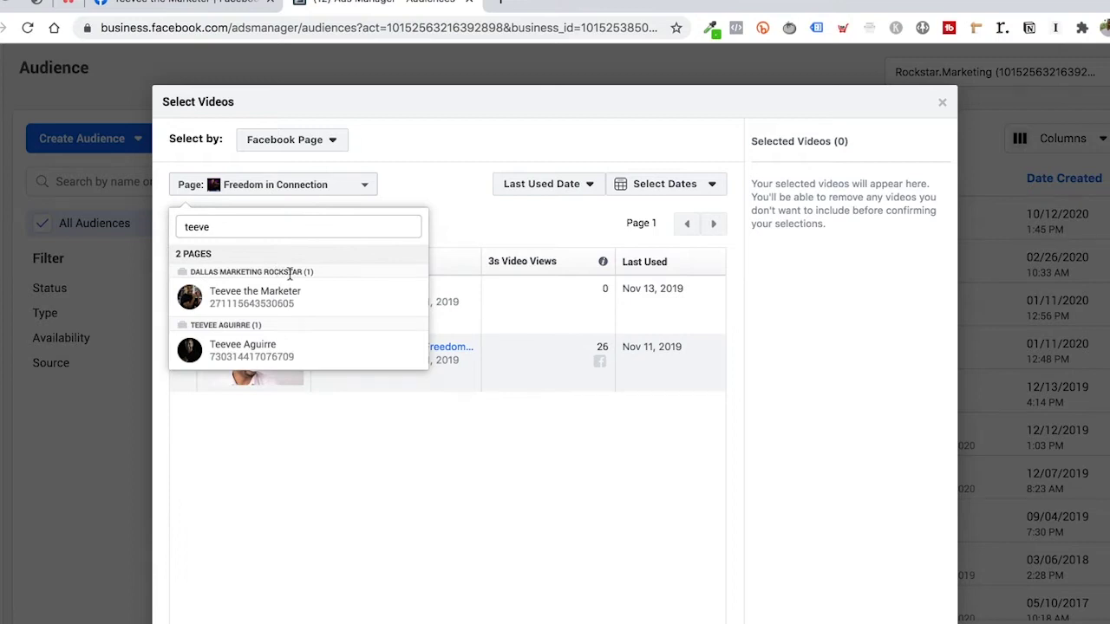
{"action": "left_click", "coordinate": [268, 308]}
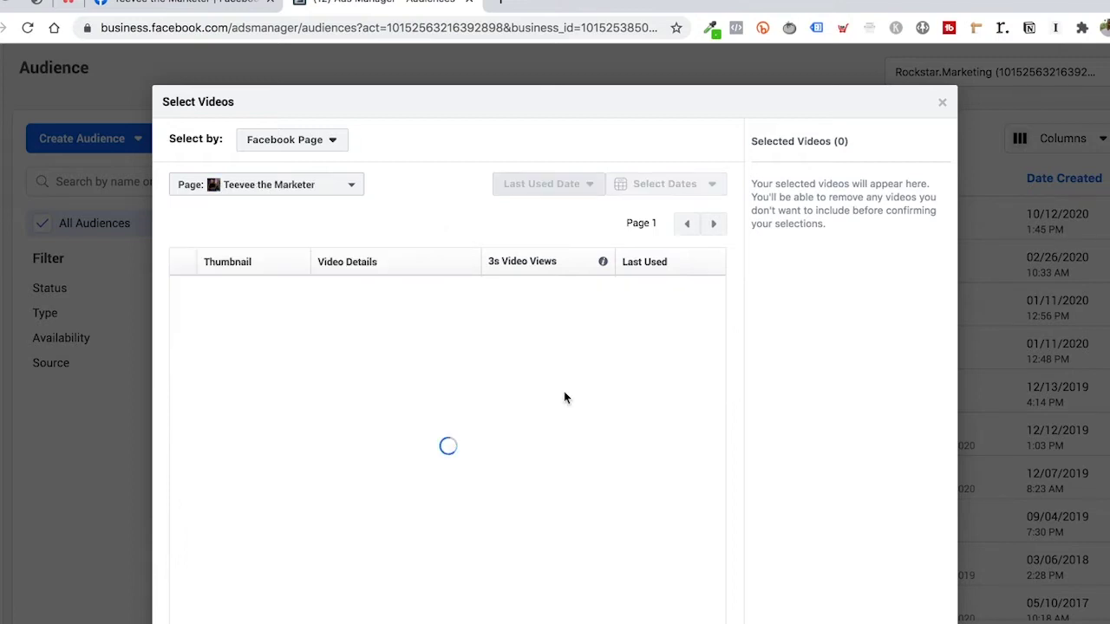
Select the "BEST STRATEGY TO START BR..." video uploaded Sep 16, 2020 as the audience's source and confirm the selection.
{"action": "scroll", "coordinate": [579, 459], "scroll_direction": "down", "scroll_amount": 1}
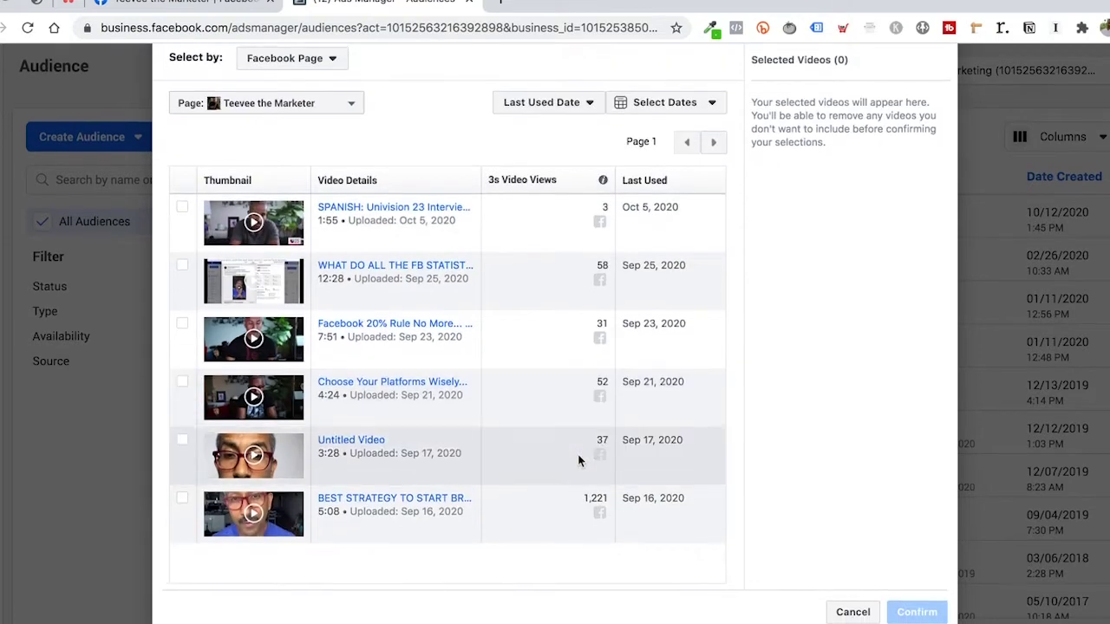
{"action": "left_click", "coordinate": [183, 501]}
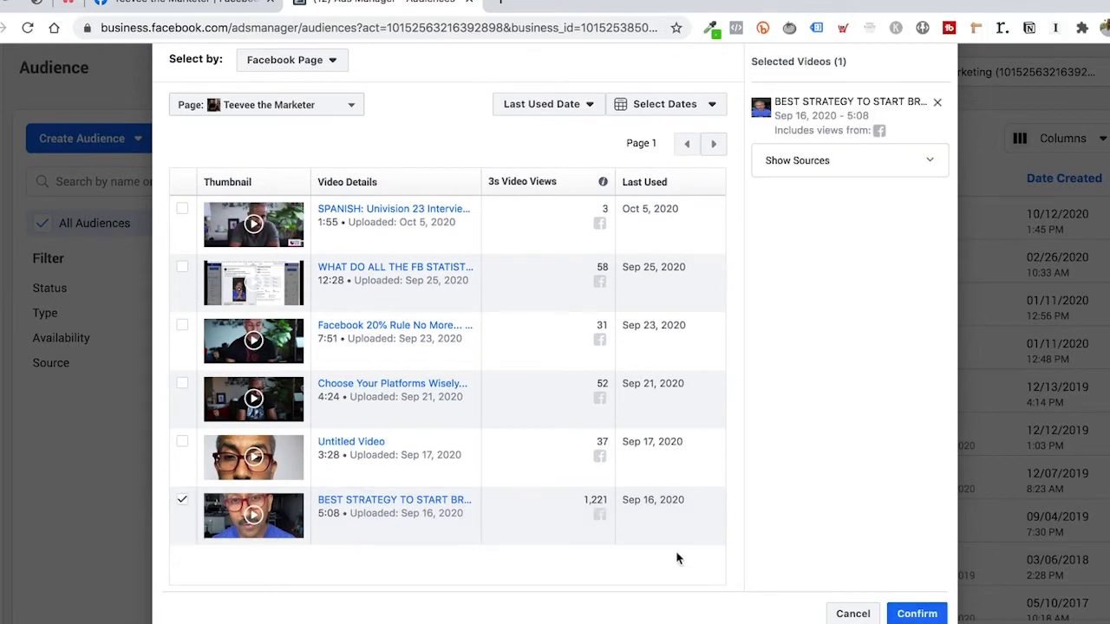
{"action": "scroll", "coordinate": [421, 355], "scroll_direction": "up", "scroll_amount": 1}
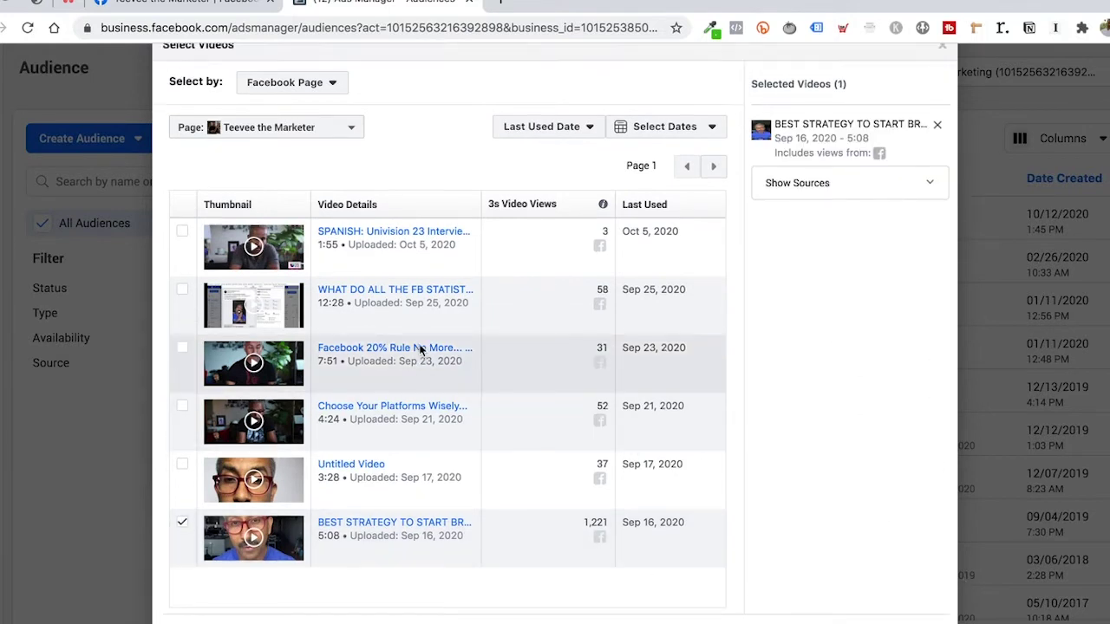
{"action": "scroll", "coordinate": [812, 432], "scroll_direction": "down", "scroll_amount": 1}
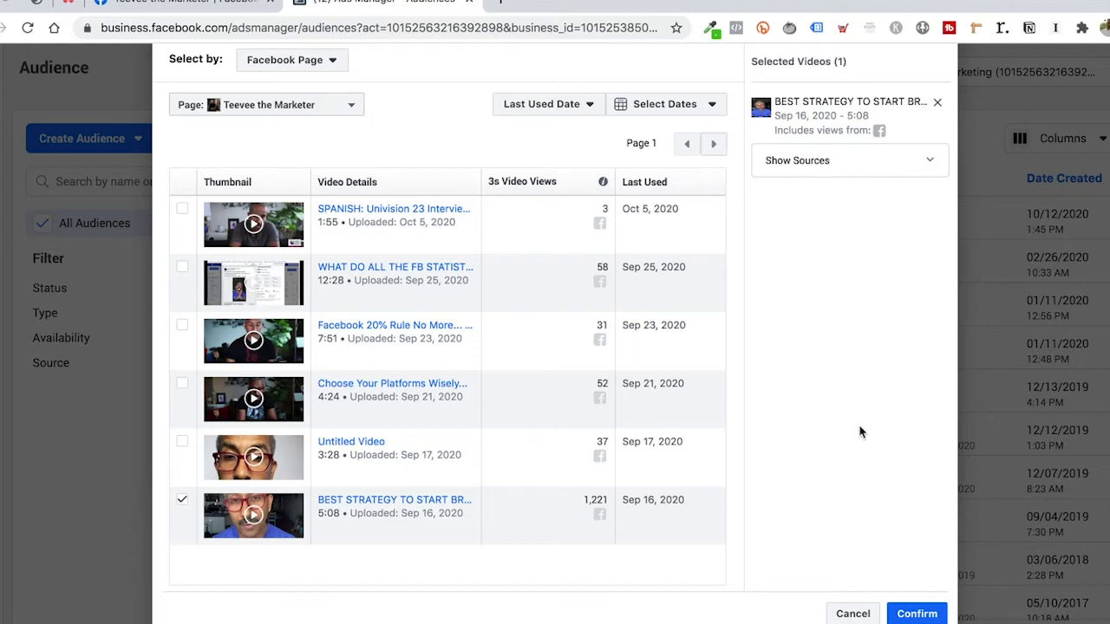
{"action": "left_click", "coordinate": [916, 614]}
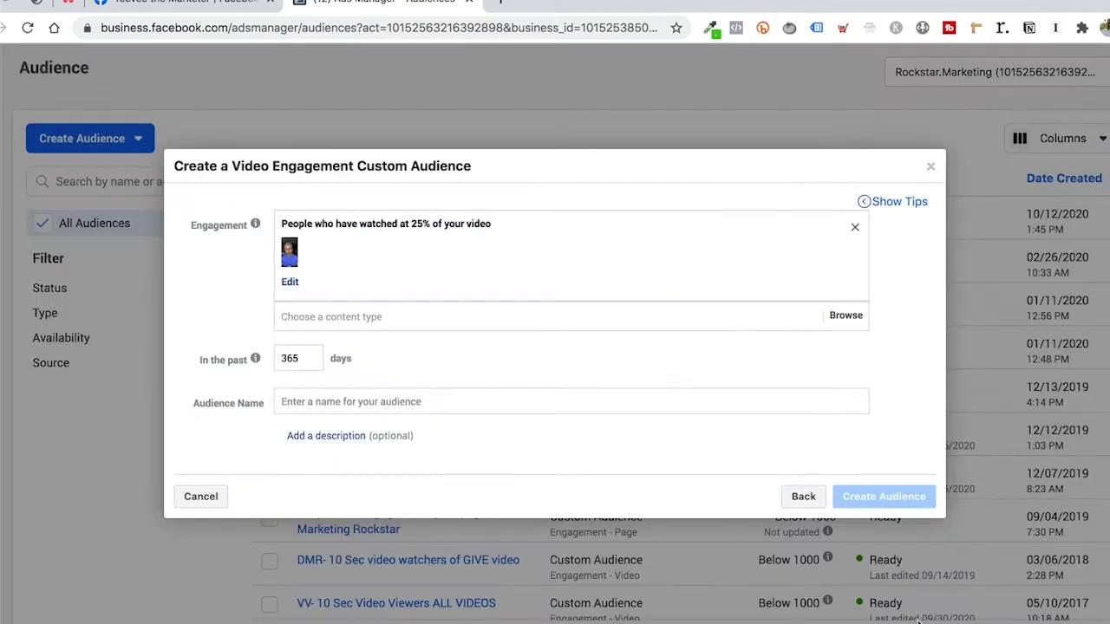
Name the audience "TTM- 25% LIVE How to create ad" and create it with an empty description.
{"action": "mouse_move", "coordinate": [255, 359]}
{"action": "left_click", "coordinate": [423, 401]}
{"action": "type", "text": "TTM0"}
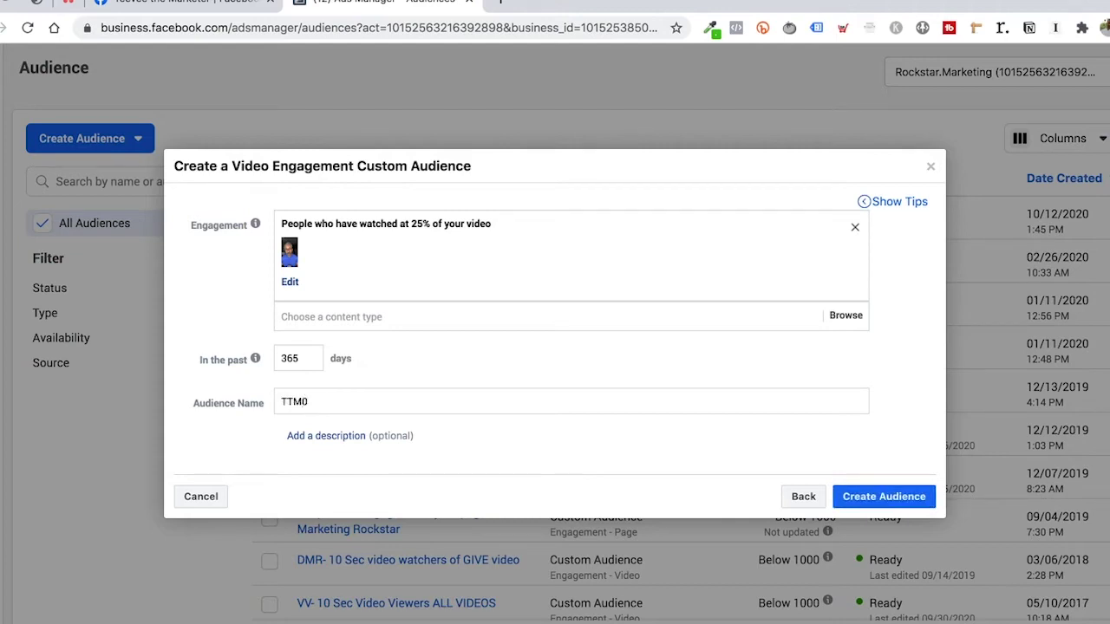
{"action": "key", "text": "BackSpace"}
{"action": "type", "text": "- 25% LIVE How to create ad"}
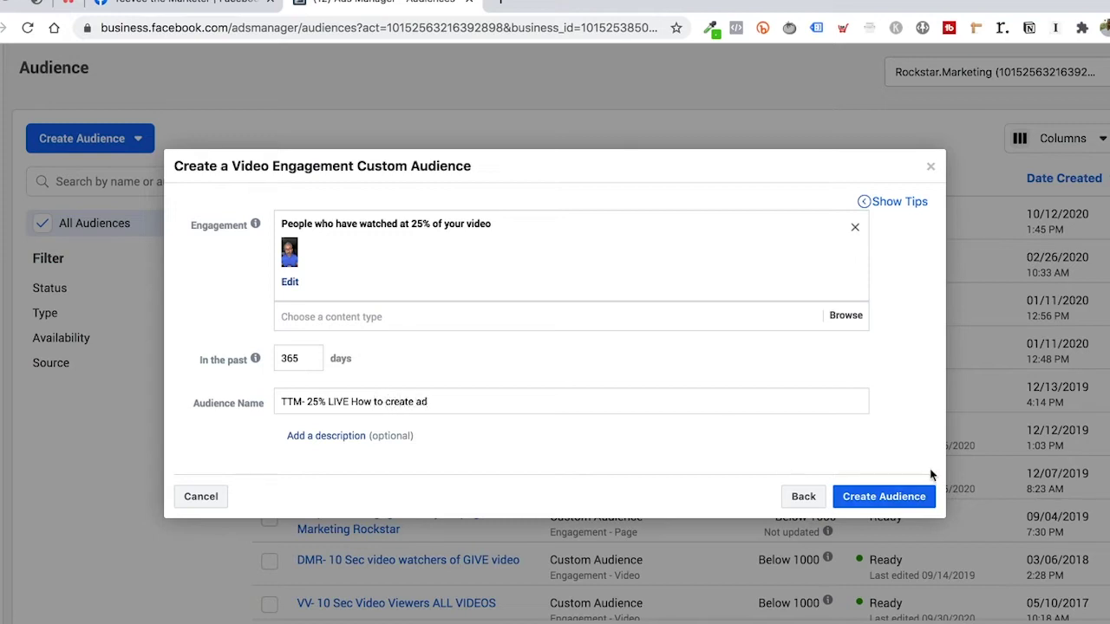
{"action": "left_click", "coordinate": [323, 436]}
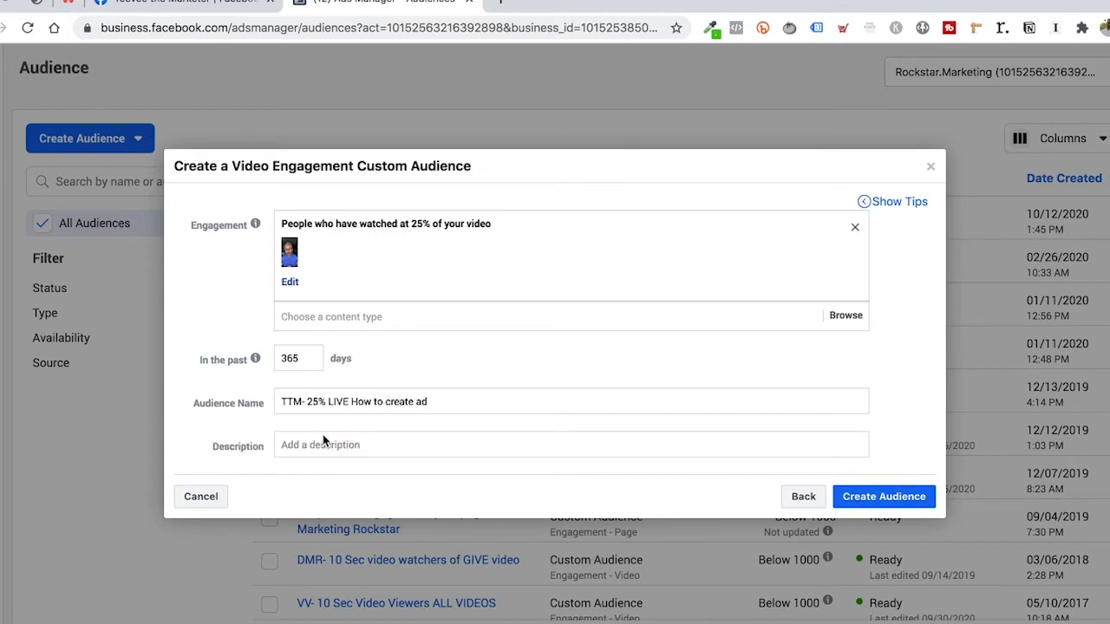
{"action": "left_click", "coordinate": [869, 509]}
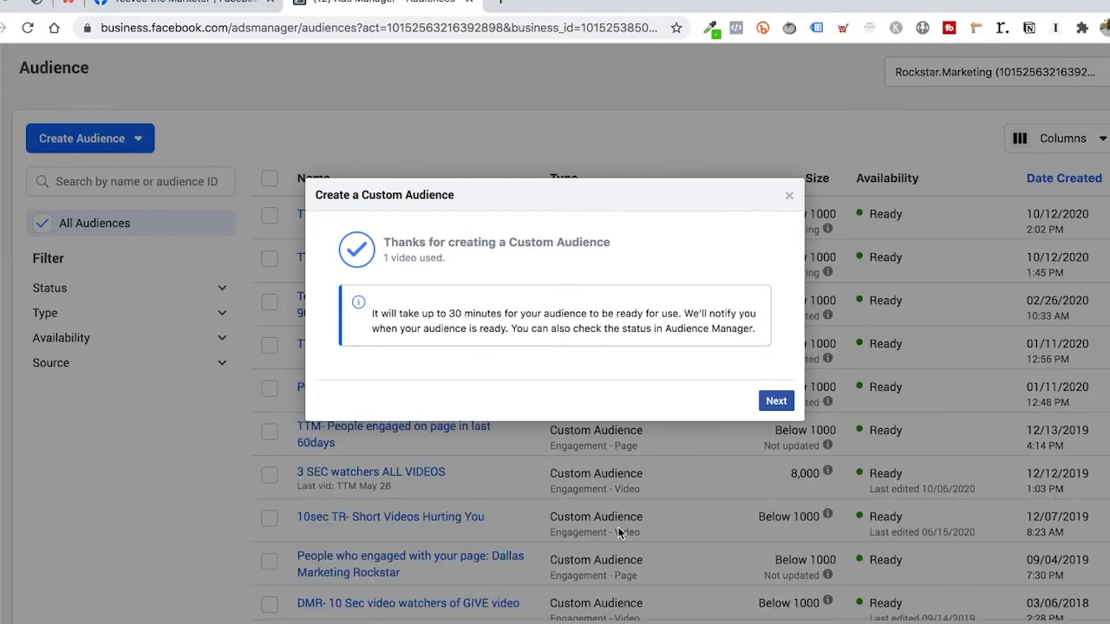
{"action": "left_click", "coordinate": [776, 400]}
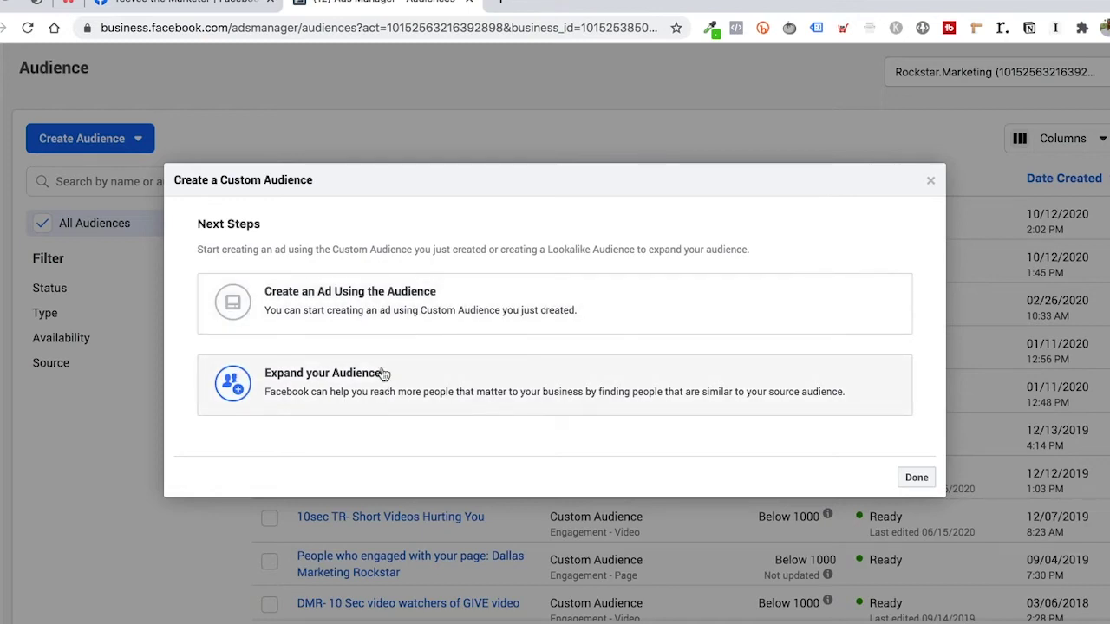
{"action": "left_click", "coordinate": [293, 392]}
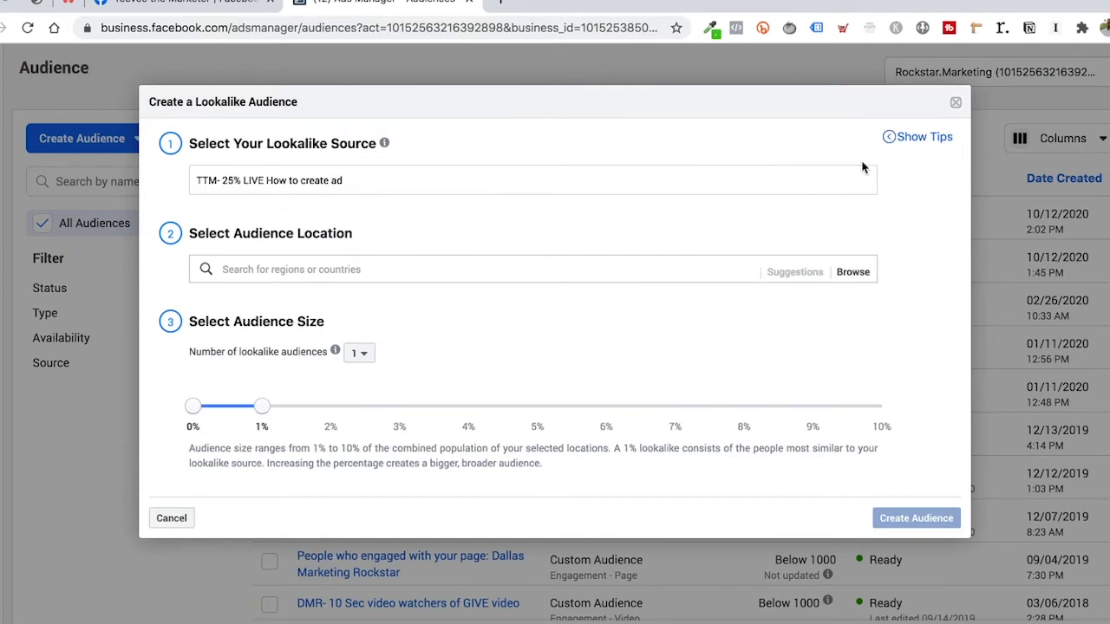
{"action": "left_click", "coordinate": [957, 105]}
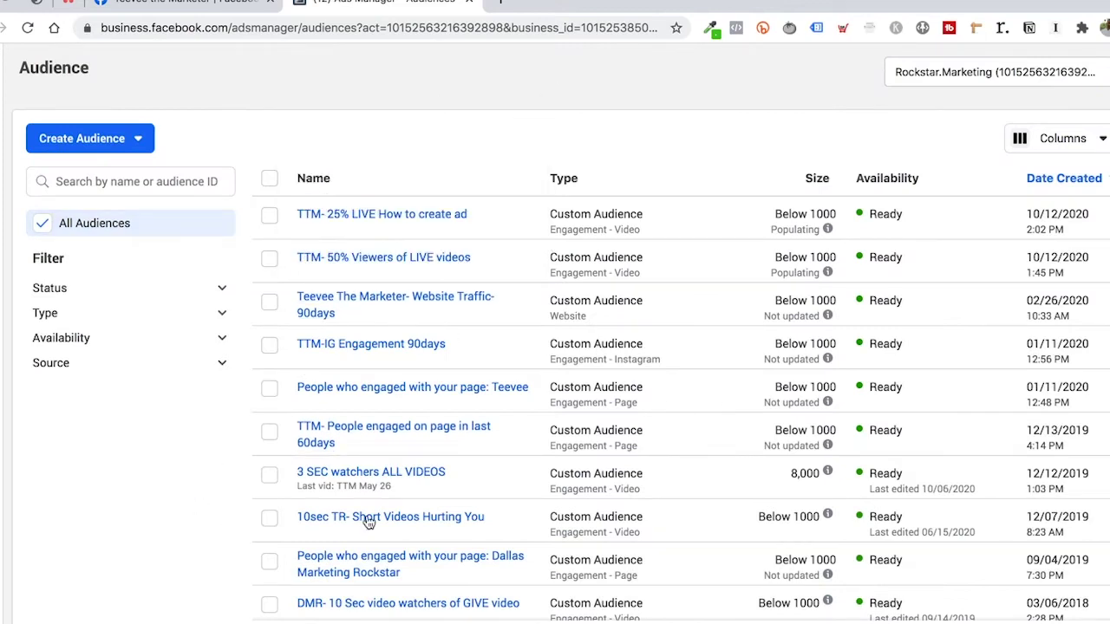
Start a new lookalike audience with "TTM- 25% LIVE How to create ad" as its source.
{"action": "left_click", "coordinate": [136, 141]}
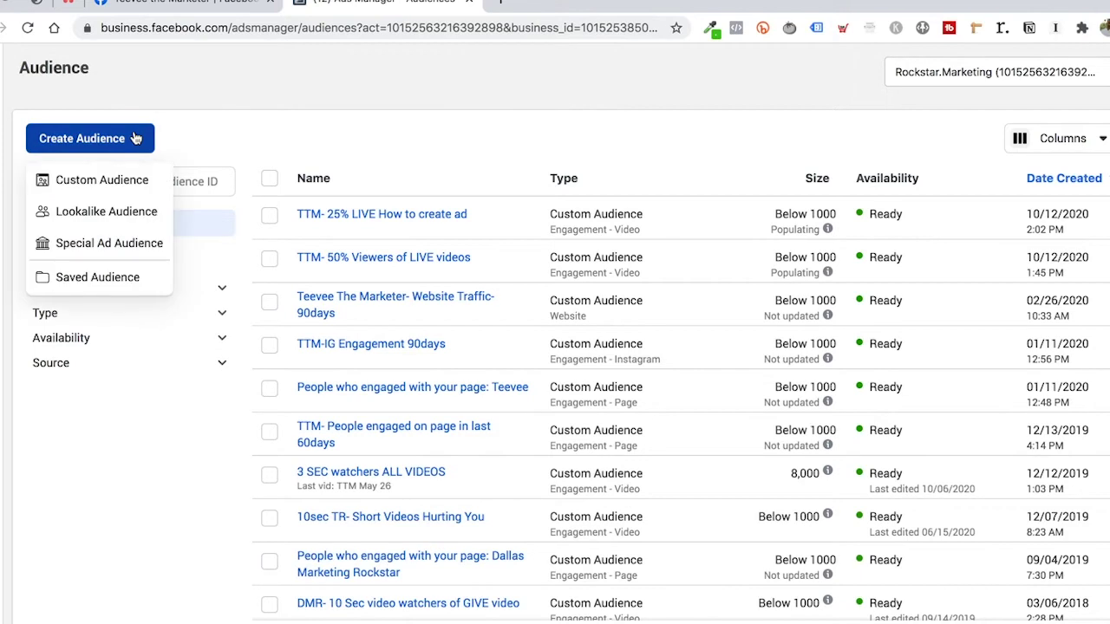
{"action": "left_click", "coordinate": [124, 210]}
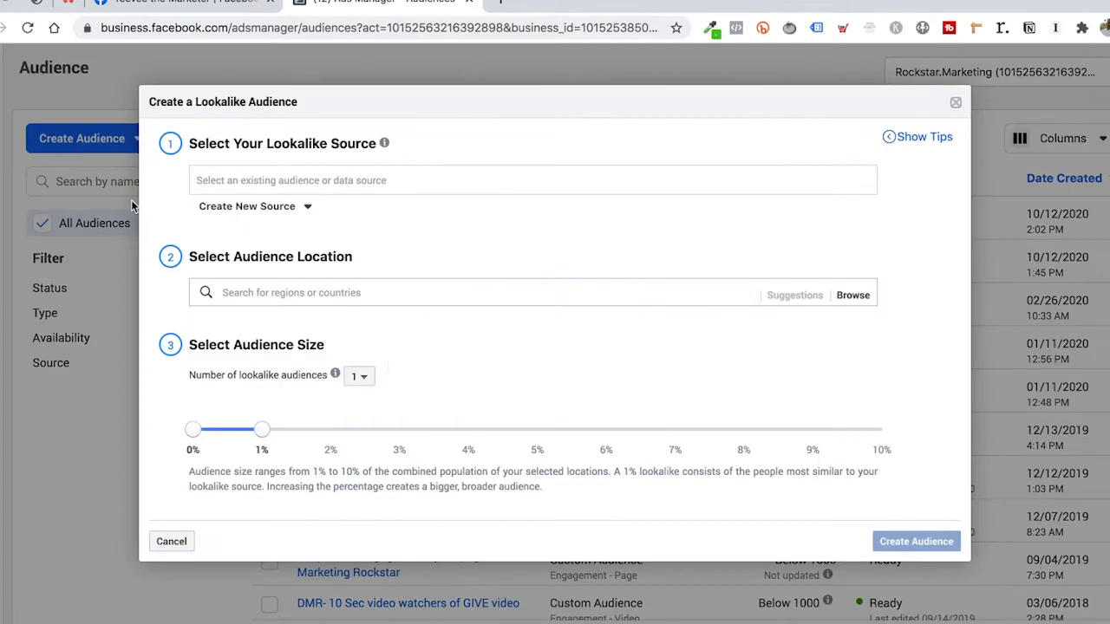
{"action": "left_click", "coordinate": [310, 183]}
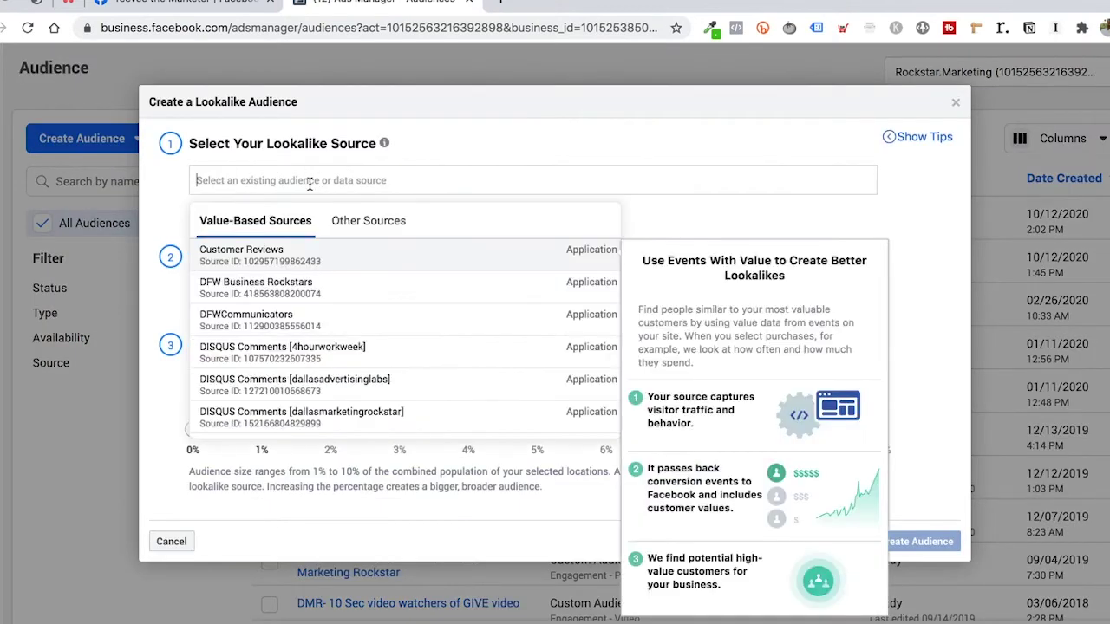
{"action": "type", "text": "ttm"}
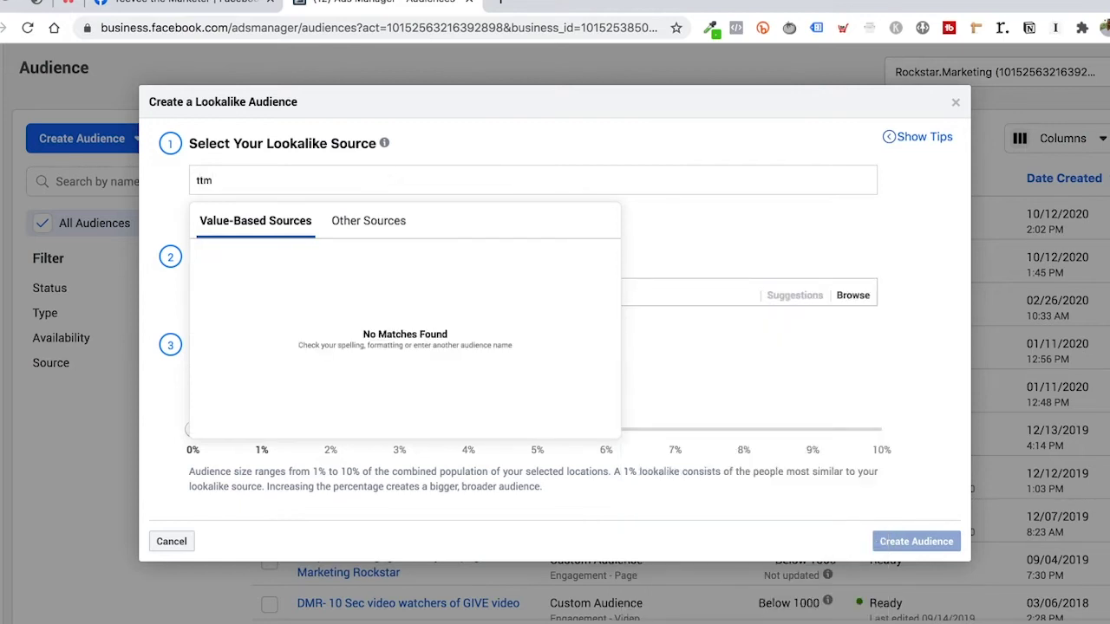
{"action": "key", "text": "BackSpace"}
{"action": "key", "text": "BackSpace"}
{"action": "type", "text": "TT"}
{"action": "left_click", "coordinate": [364, 222]}
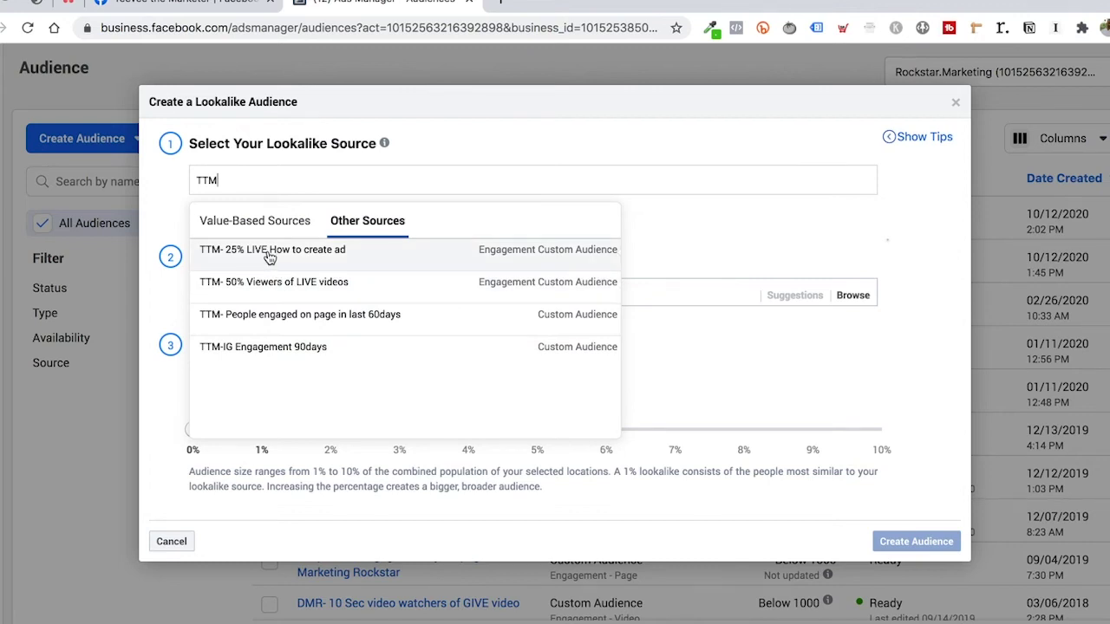
{"action": "left_click", "coordinate": [349, 258]}
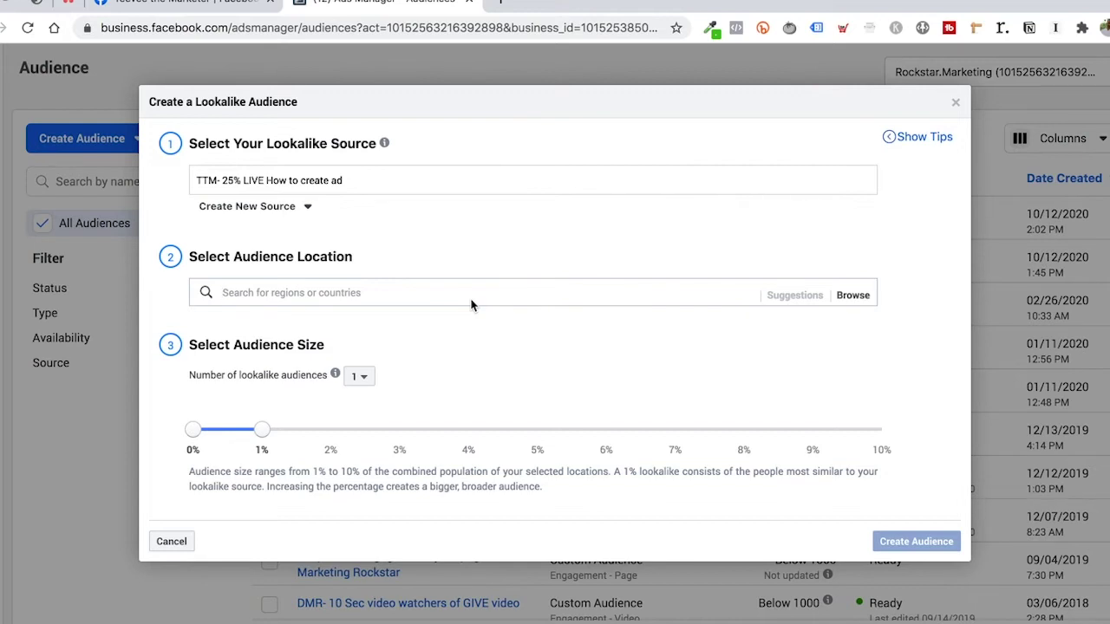
Set the lookalike audience's location to United States.
{"action": "type", "text": "un"}
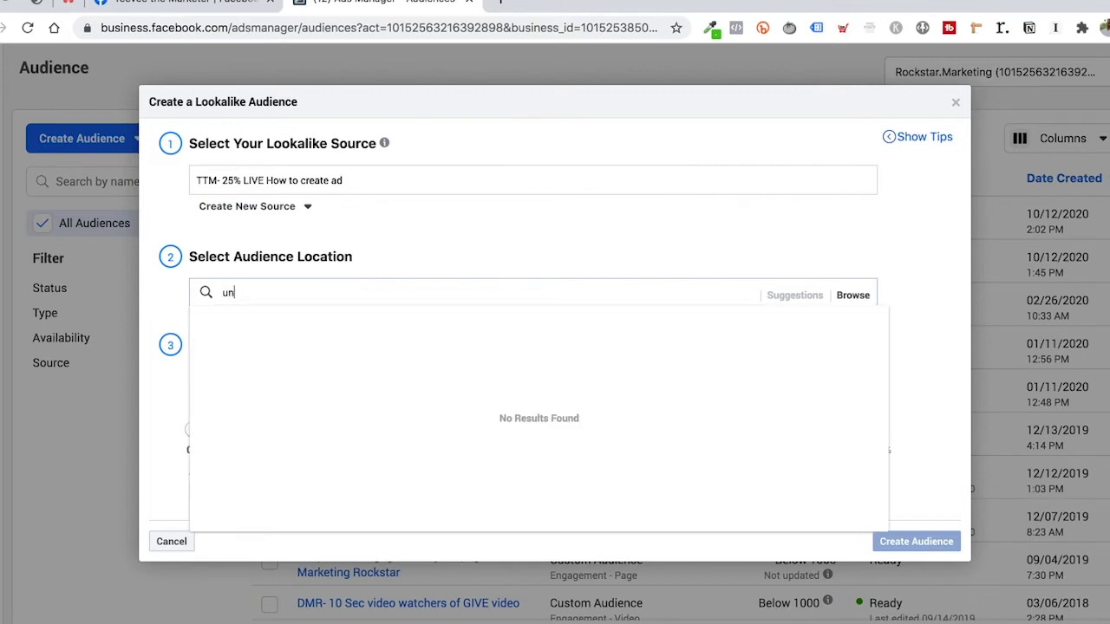
{"action": "type", "text": "ited"}
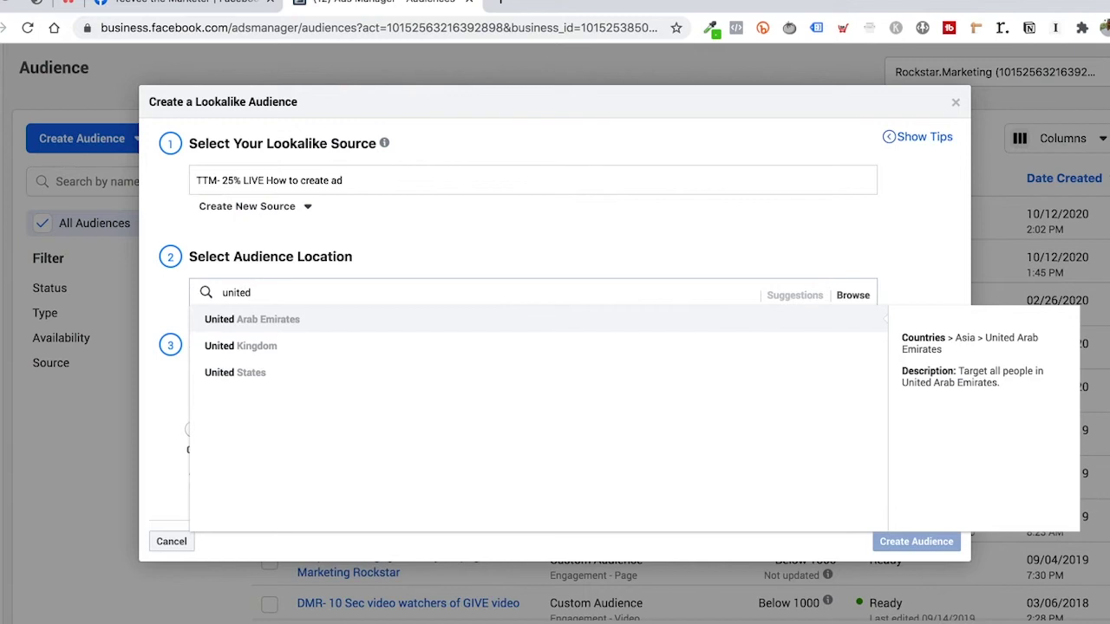
{"action": "left_click", "coordinate": [462, 381]}
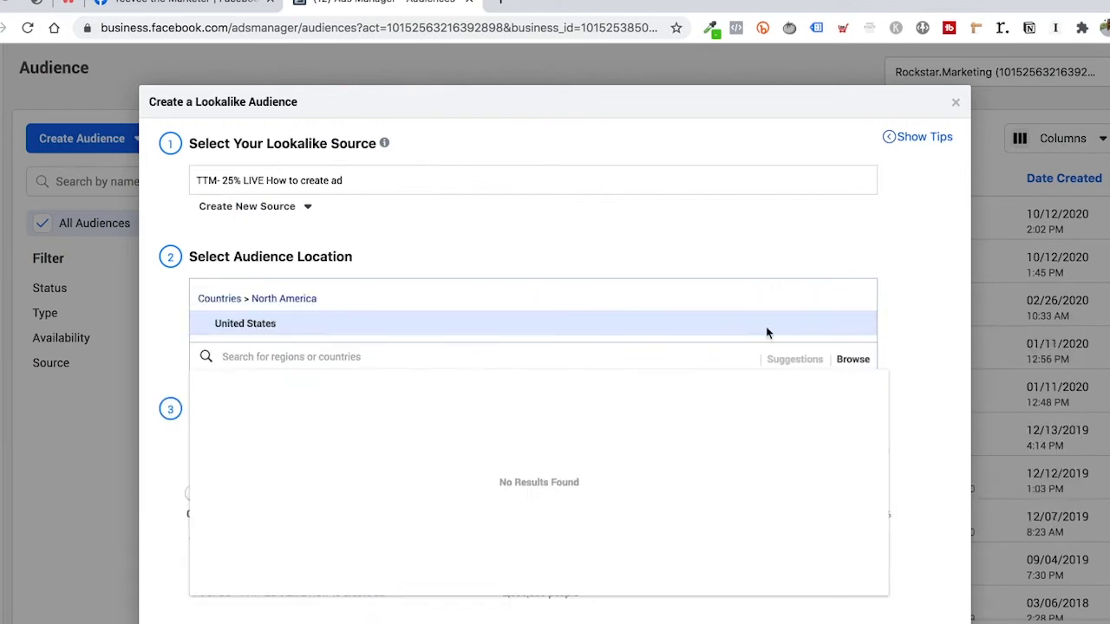
Close the country list and try extending the lookalike's audience size range to 10%.
{"action": "left_click", "coordinate": [932, 353]}
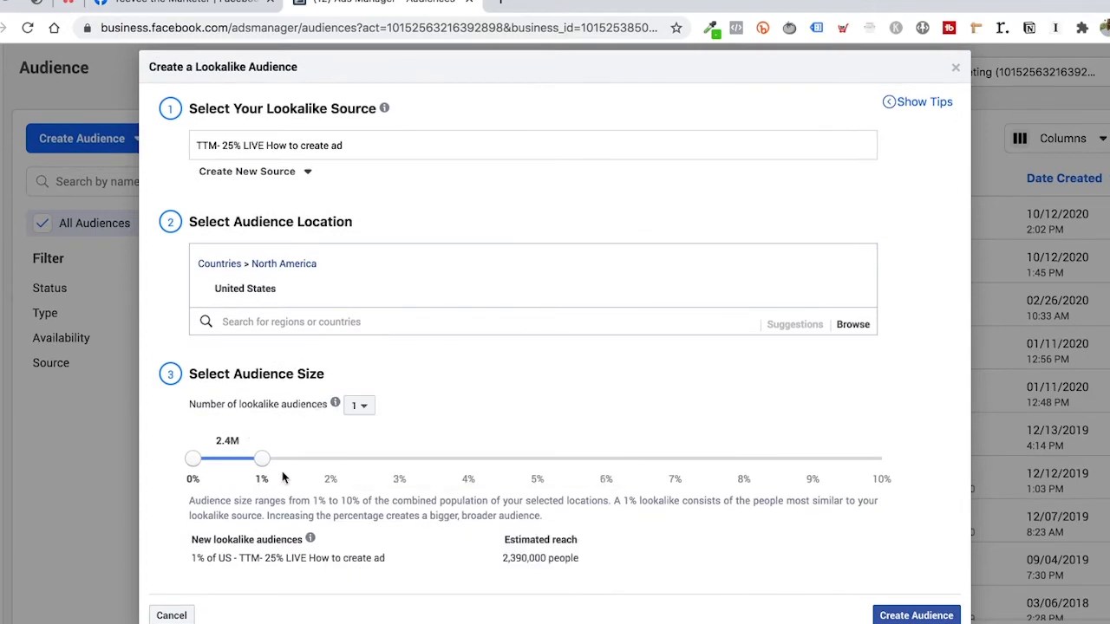
{"action": "mouse_move", "coordinate": [262, 461]}
{"action": "left_mouse_down"}
{"action": "mouse_move", "coordinate": [341, 463]}
{"action": "mouse_move", "coordinate": [262, 461]}
{"action": "left_mouse_up"}
{"action": "scroll", "coordinate": [389, 449], "scroll_direction": "down", "scroll_amount": 1}
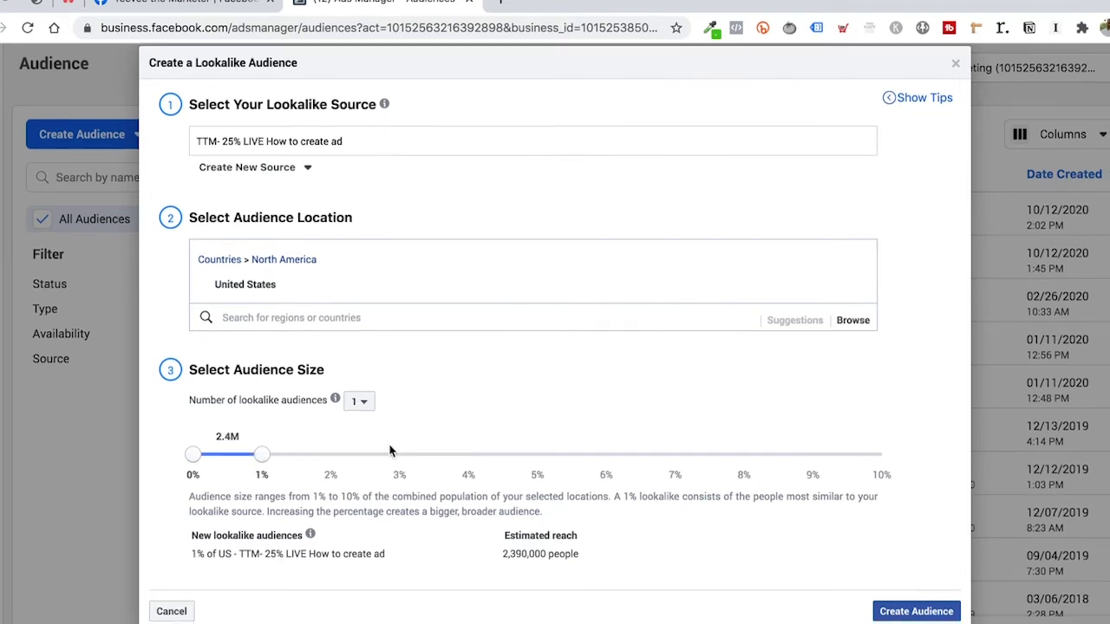
{"action": "scroll", "coordinate": [389, 450], "scroll_direction": "up", "scroll_amount": 1}
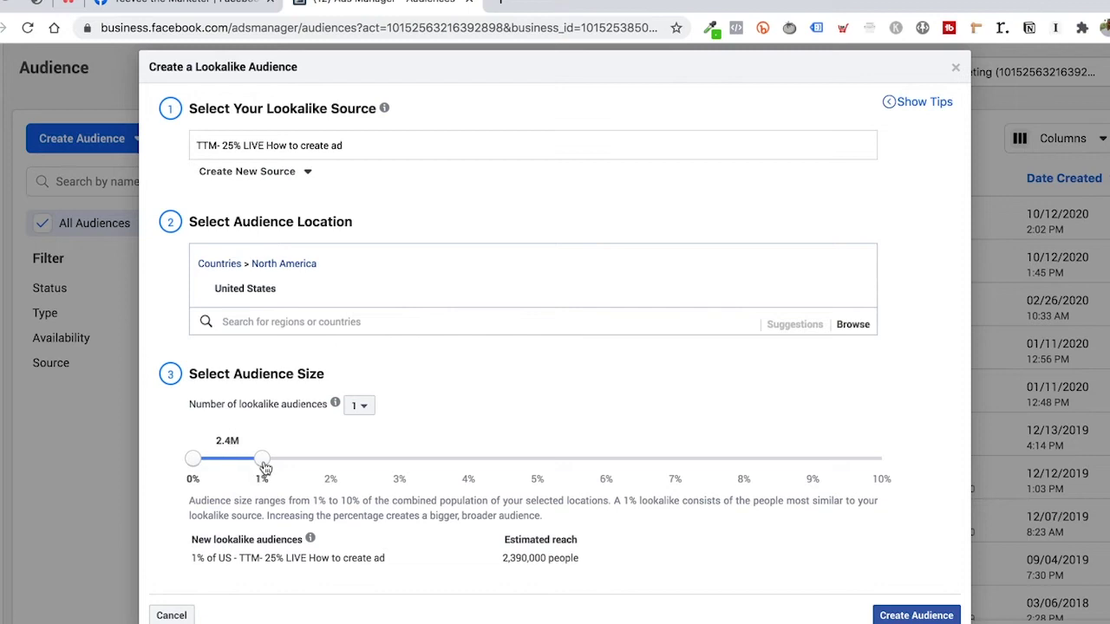
{"action": "left_click_drag", "start_coordinate": [235, 440], "coordinate": [216, 440]}
{"action": "left_click_drag", "start_coordinate": [297, 460], "coordinate": [944, 464]}
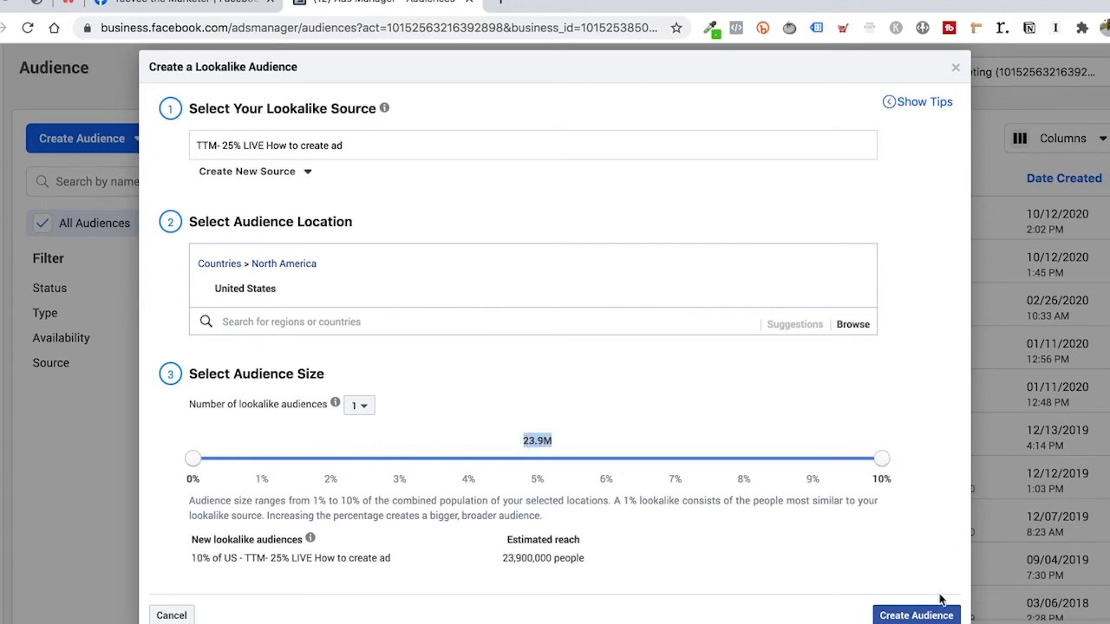
Set the lookalike's audience size to 1% and create the lookalike audience.
{"action": "left_click_drag", "start_coordinate": [888, 464], "coordinate": [263, 468]}
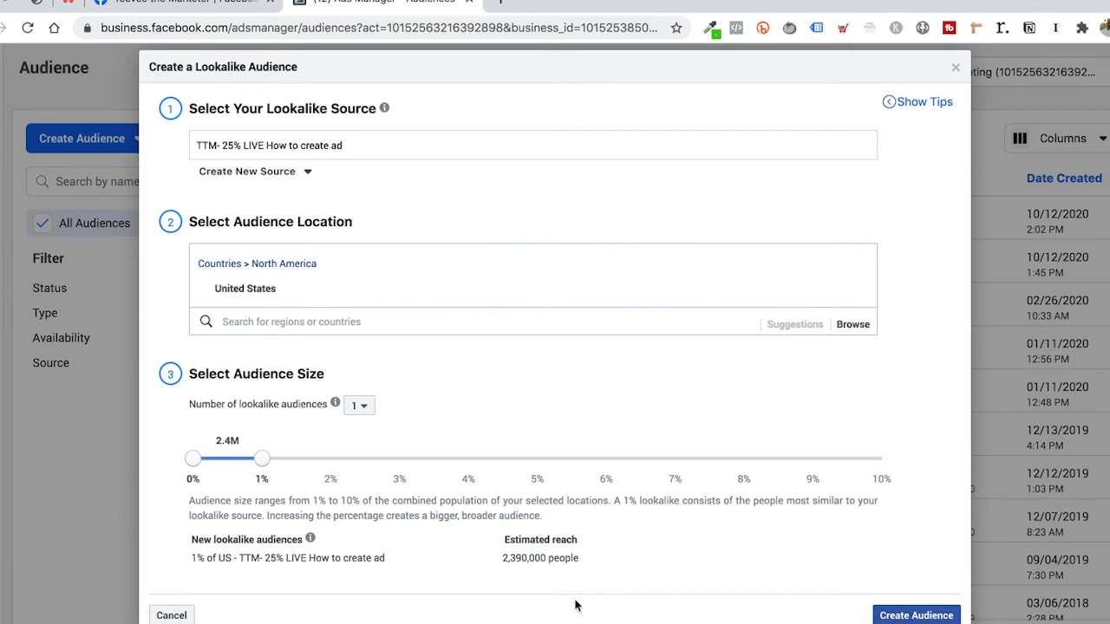
{"action": "left_click_drag", "start_coordinate": [503, 559], "coordinate": [582, 570]}
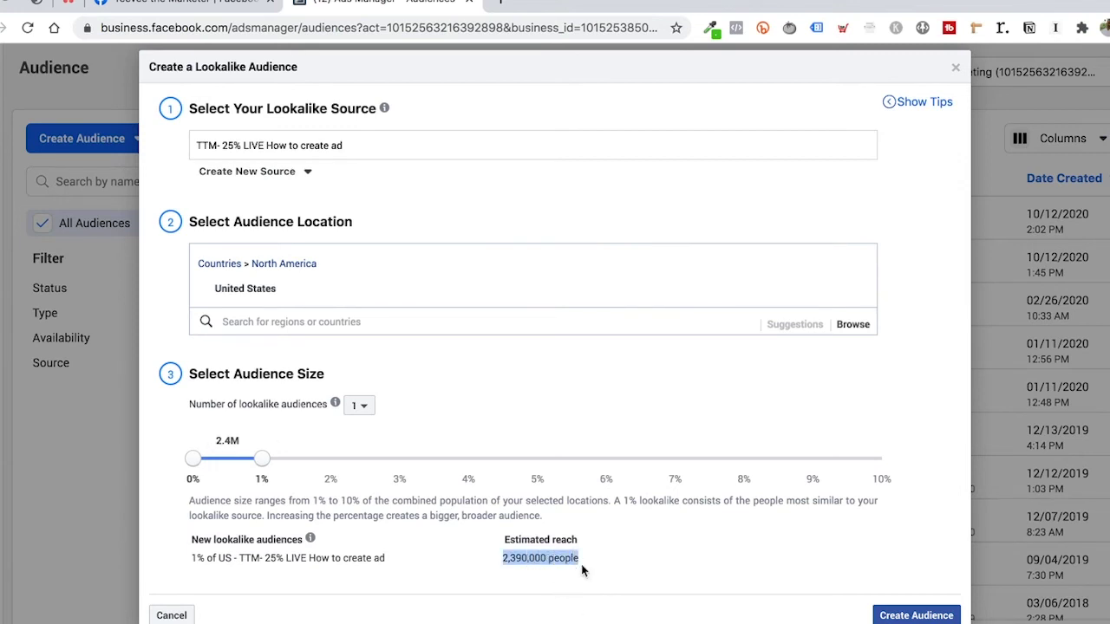
{"action": "left_click", "coordinate": [919, 616]}
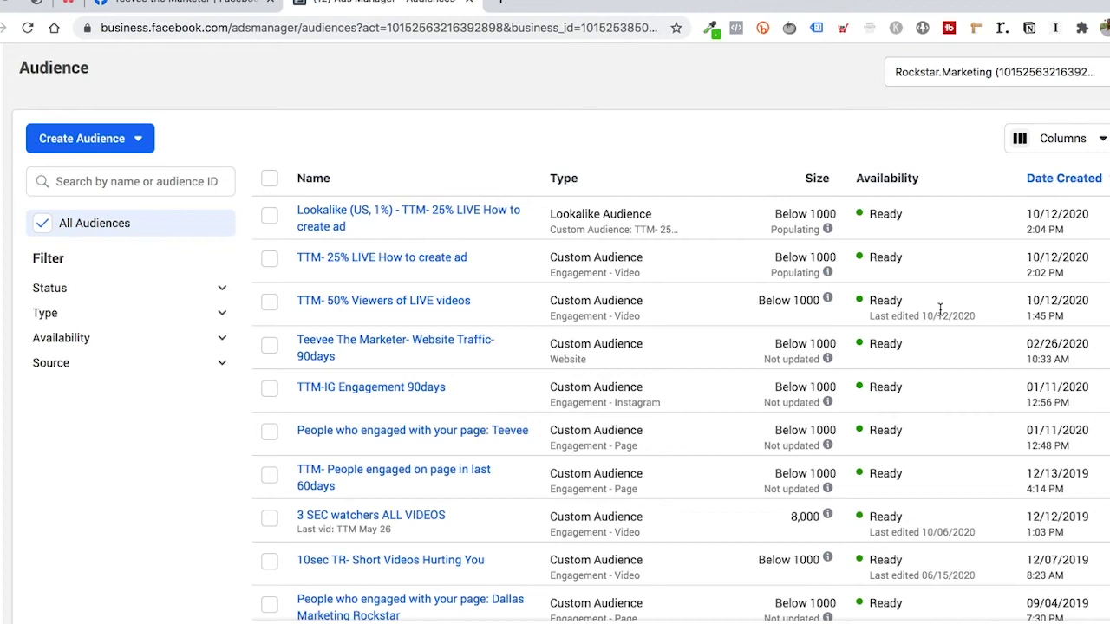
Select the "Lookalike (US, 1%) - TTM- 25% LIVE How to create ad" audience in the list and open its details.
{"action": "mouse_move", "coordinate": [316, 237]}
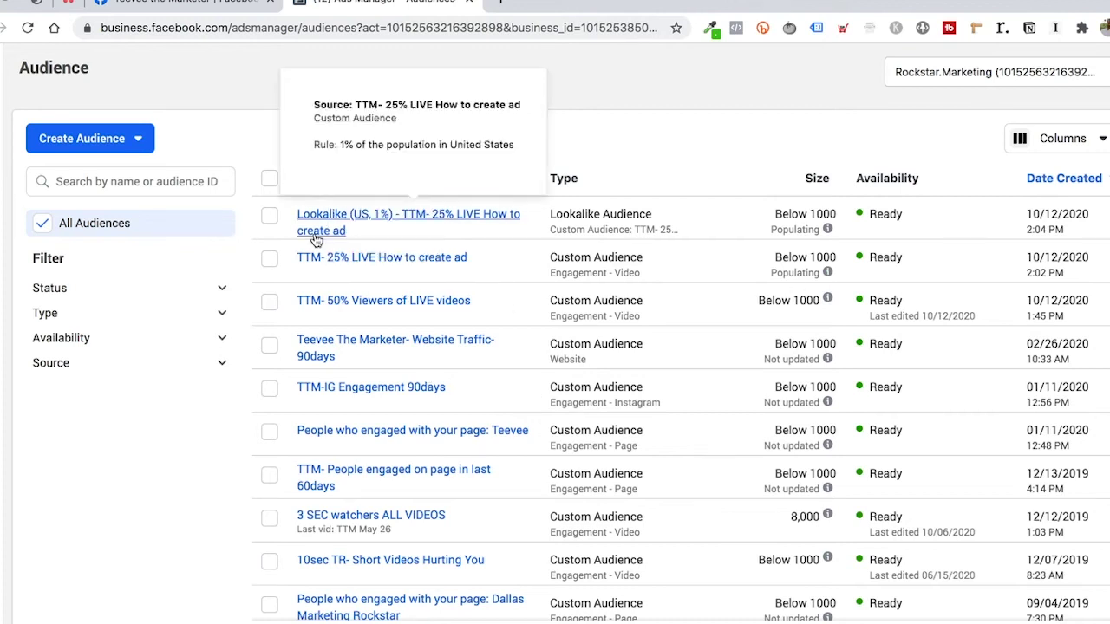
{"action": "left_click", "coordinate": [270, 220]}
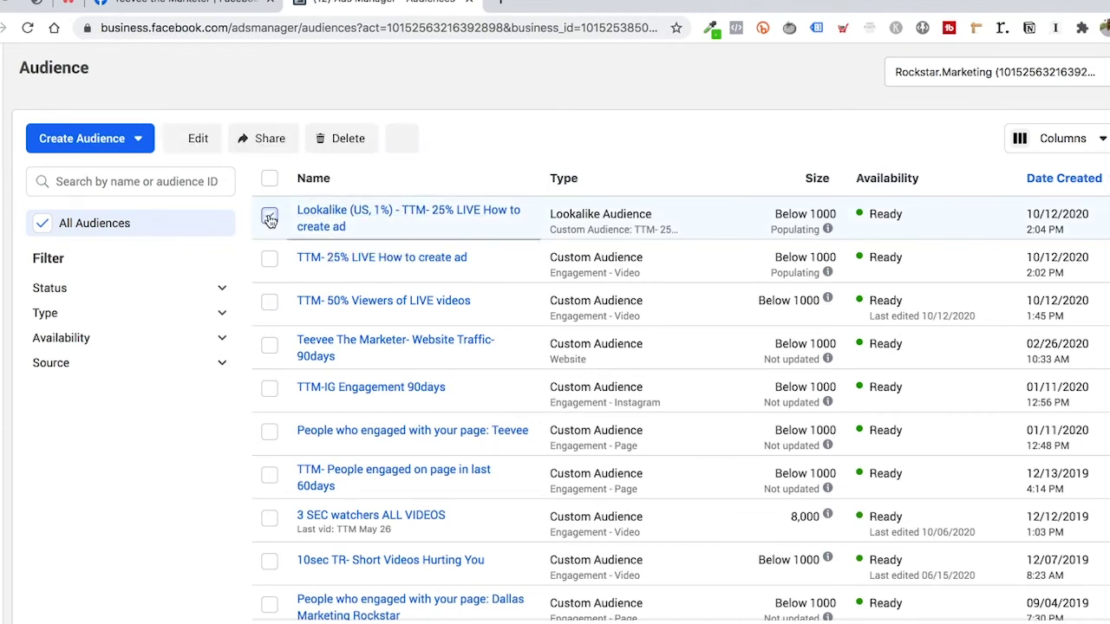
{"action": "mouse_move", "coordinate": [408, 216]}
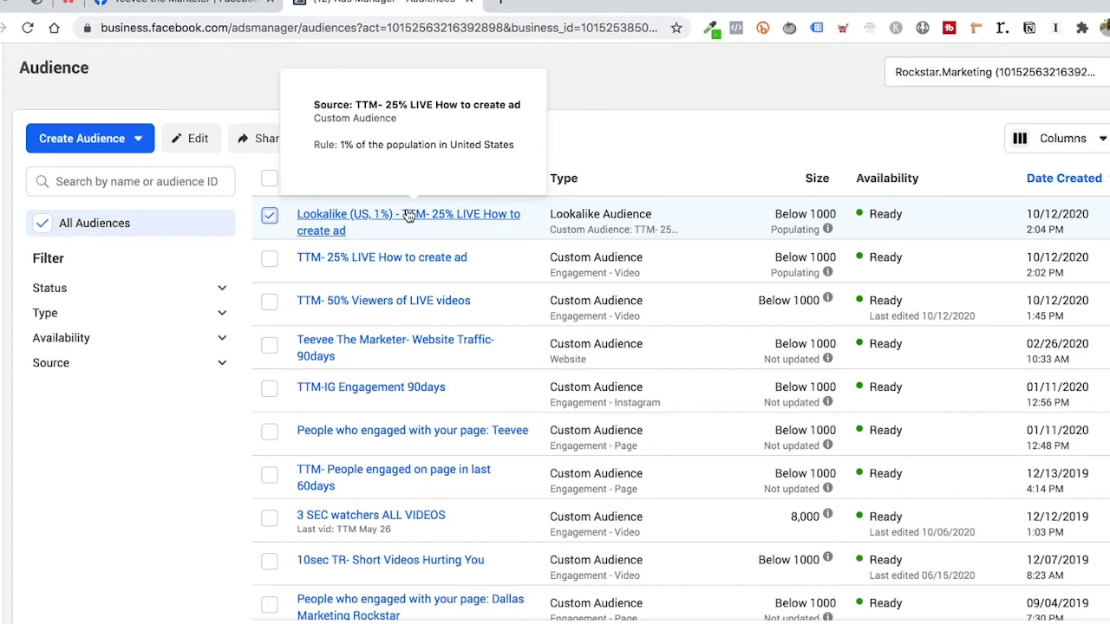
{"action": "left_click", "coordinate": [408, 216]}
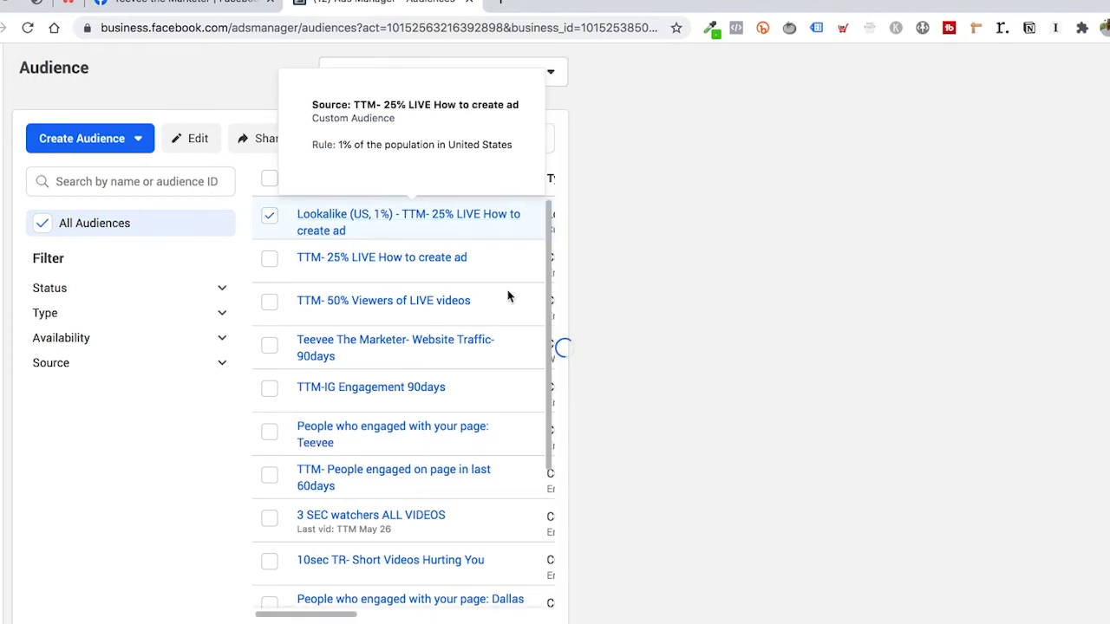